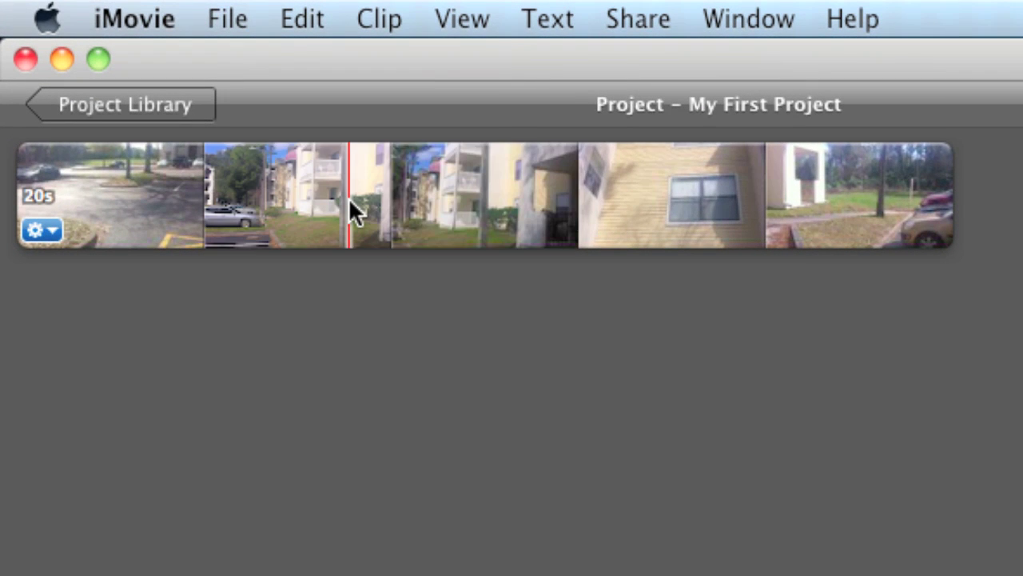
Open the clip's Inspector from Audio Adjustments and view its Clip tab, showing the 20.7s duration.
click(349, 200)
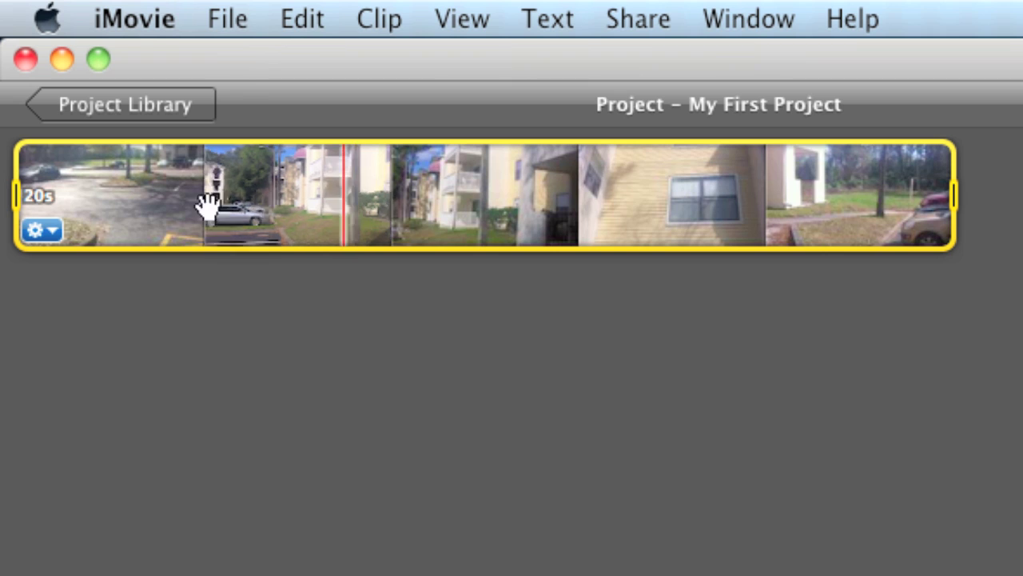
click(49, 231)
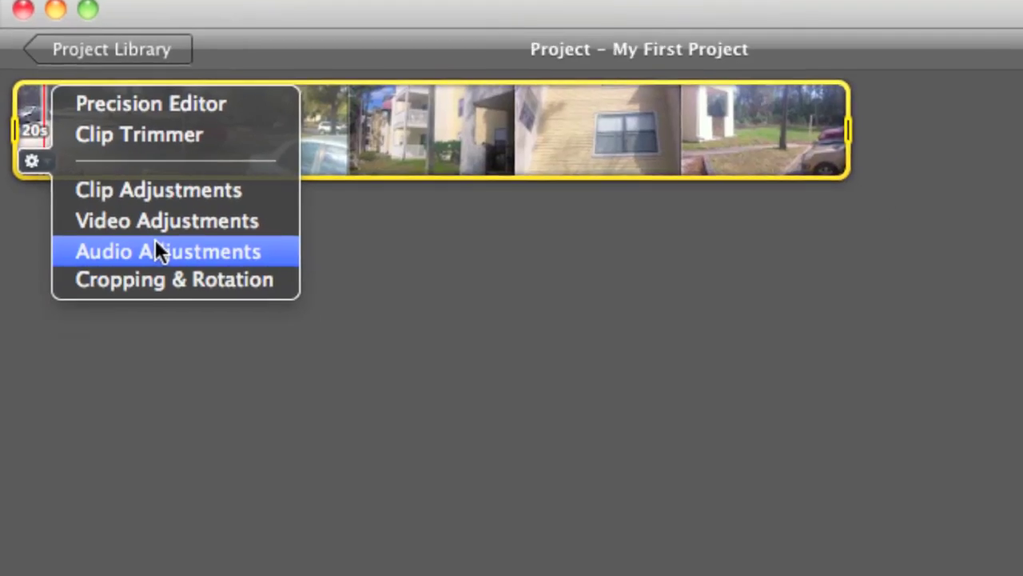
click(174, 331)
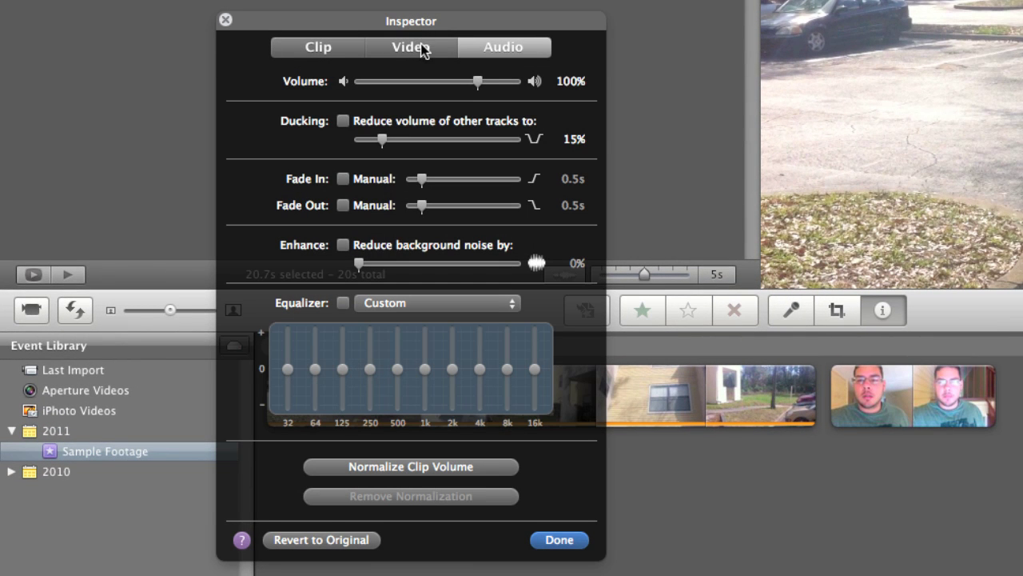
click(415, 46)
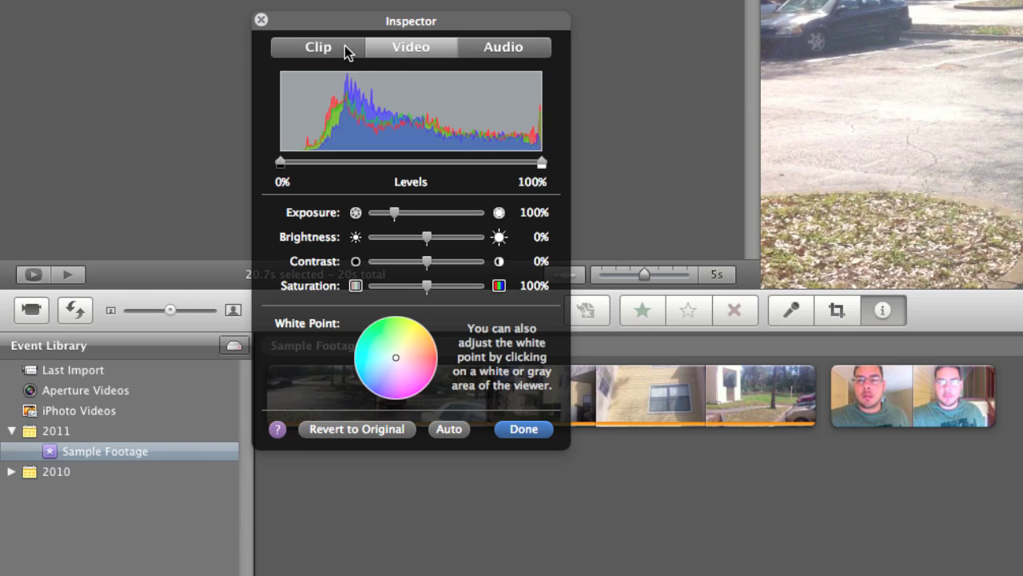
click(346, 47)
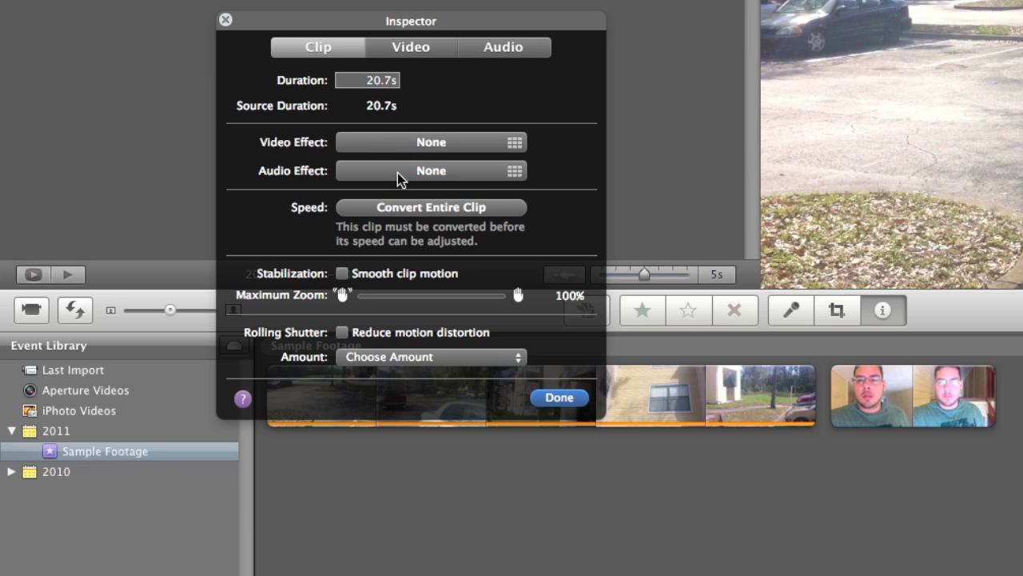
click(400, 172)
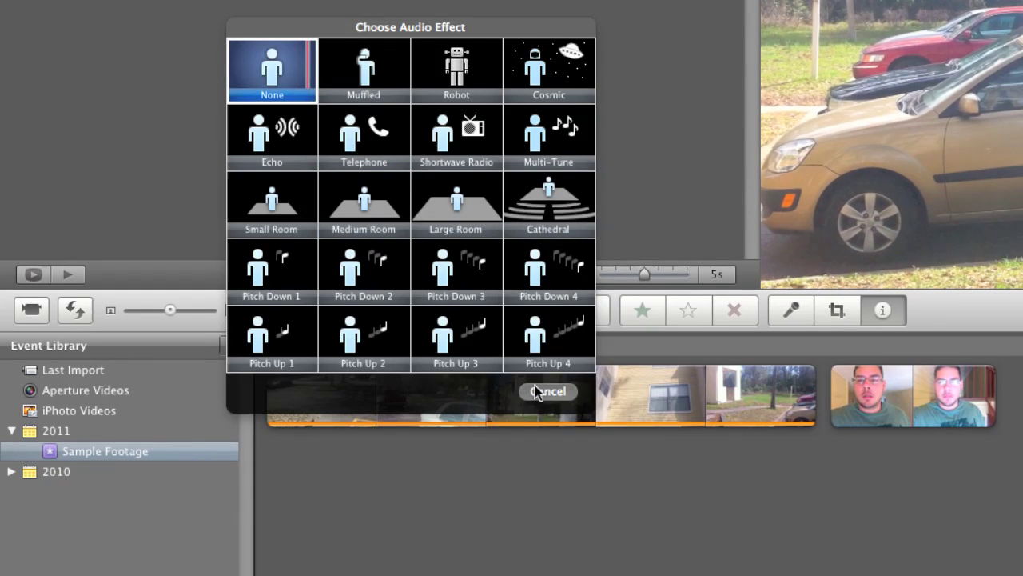
click(536, 389)
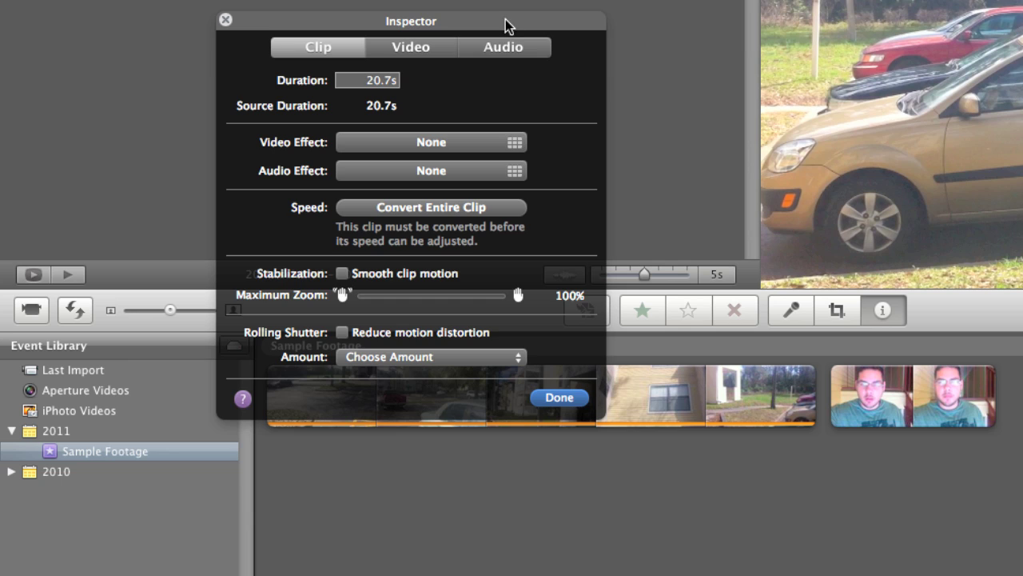
In the Audio tab, push volume to 500%, return it to 100%, and enable ducking at 15%.
click(505, 46)
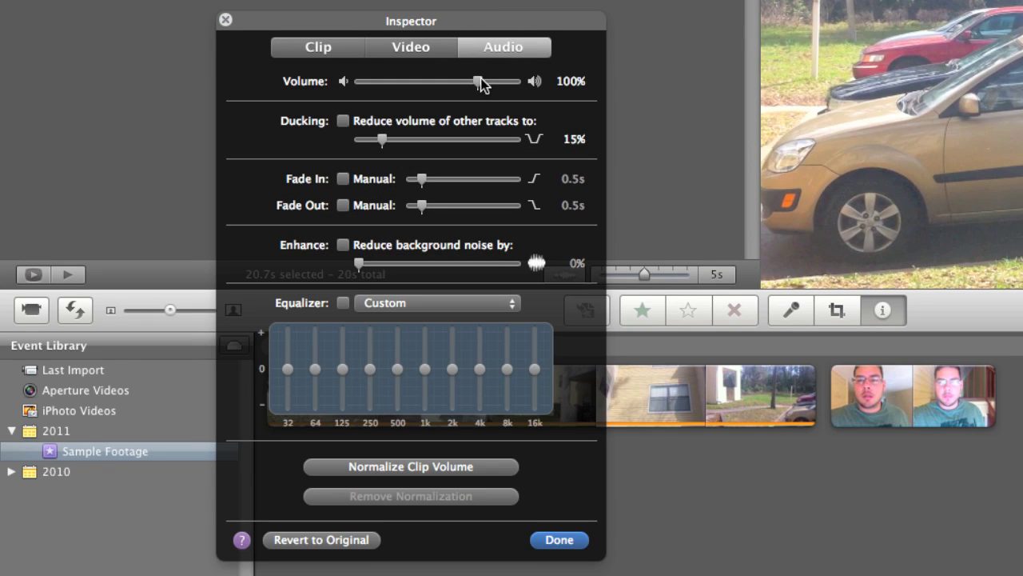
drag(476, 81, 348, 87)
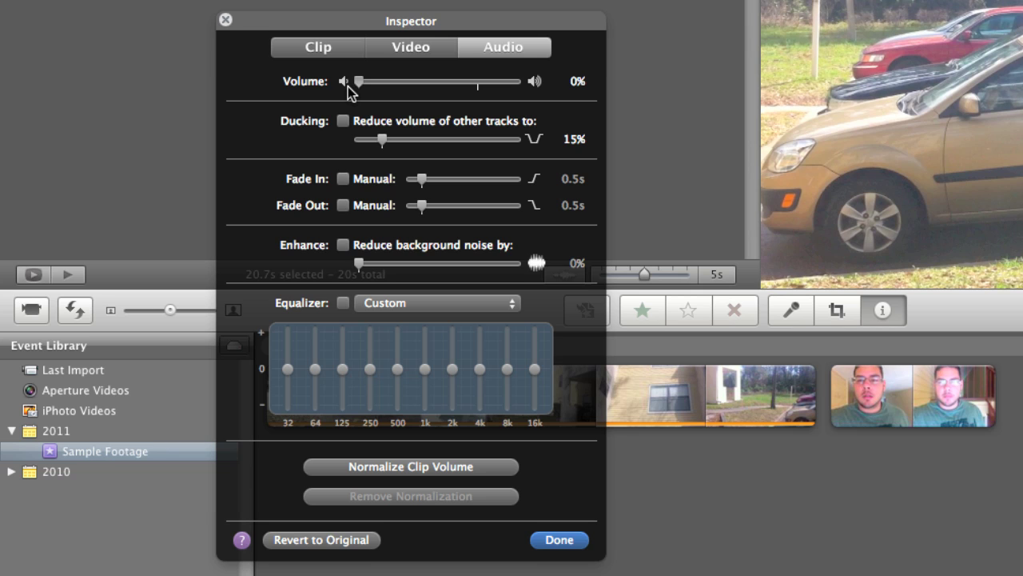
drag(349, 89, 477, 70)
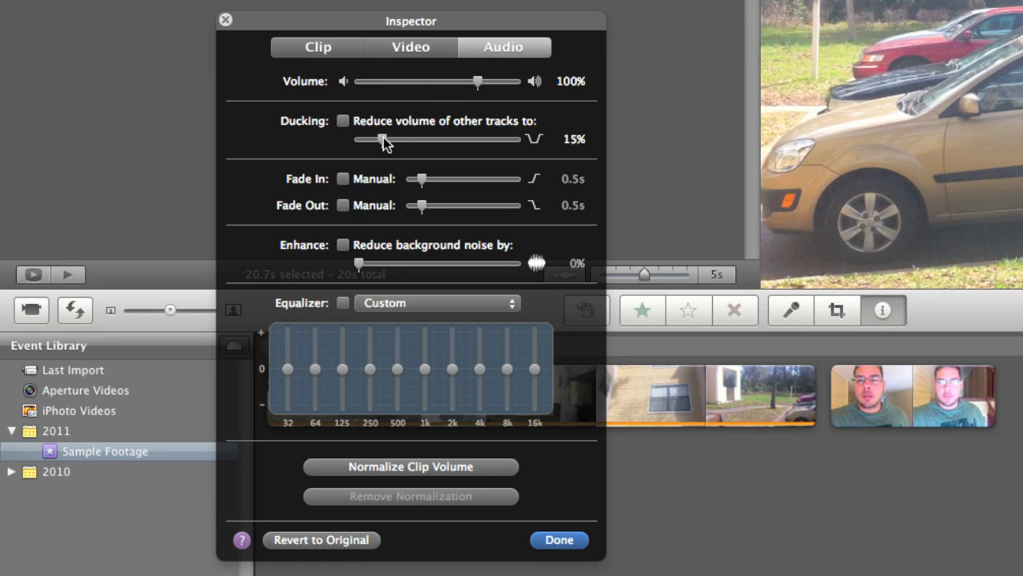
mouse_move(383, 137)
mouse_down()
mouse_move(532, 140)
mouse_move(350, 140)
mouse_move(385, 140)
mouse_up()
Add a 1.2s manual fade in, lengthen it to 5.0s, and set a 2.2s fade out.
drag(422, 180, 447, 184)
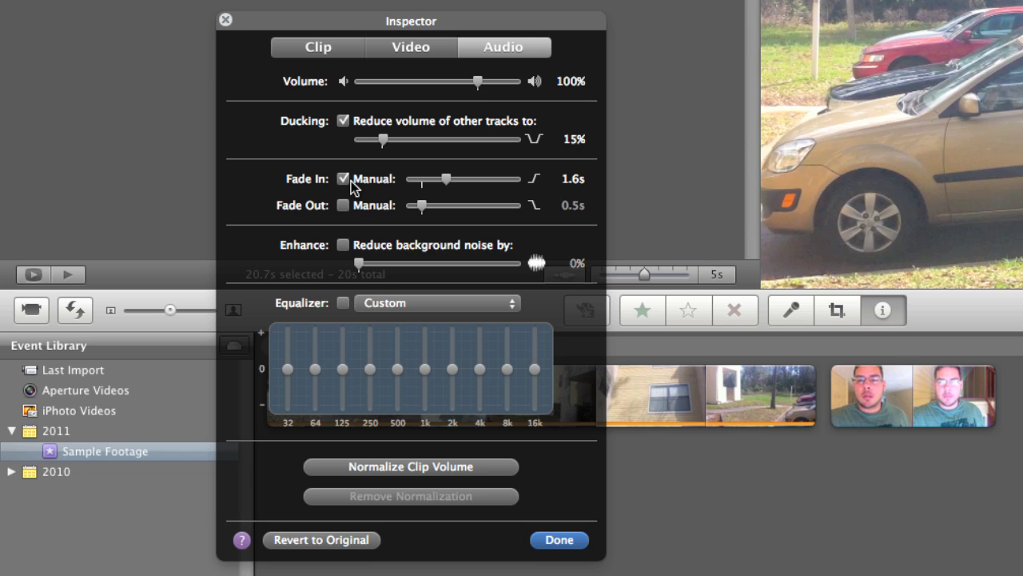
drag(445, 180, 527, 174)
drag(420, 205, 456, 207)
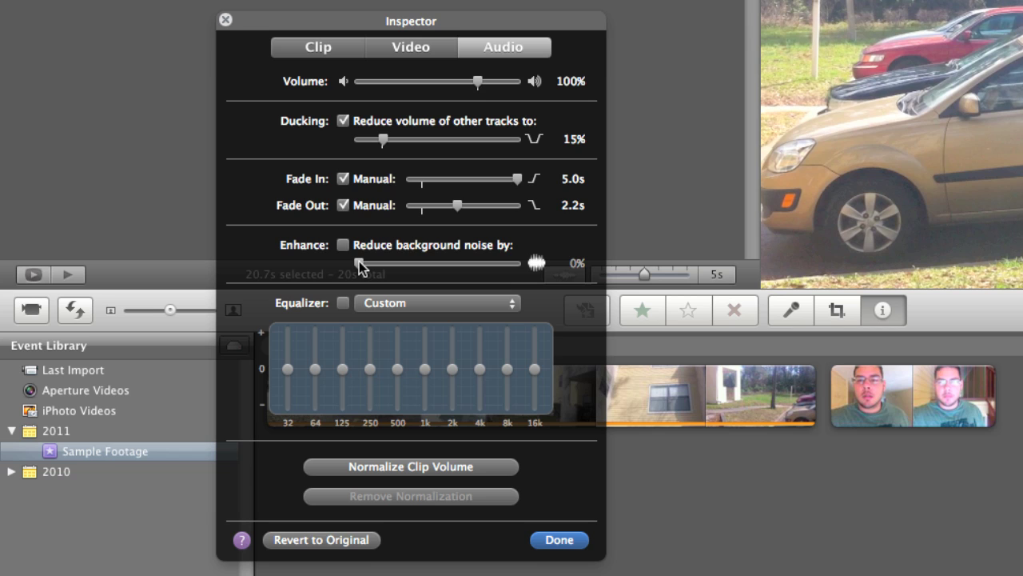
Reset both fades to 0.0s, set background noise reduction to 100%, and play to preview.
drag(358, 262, 438, 264)
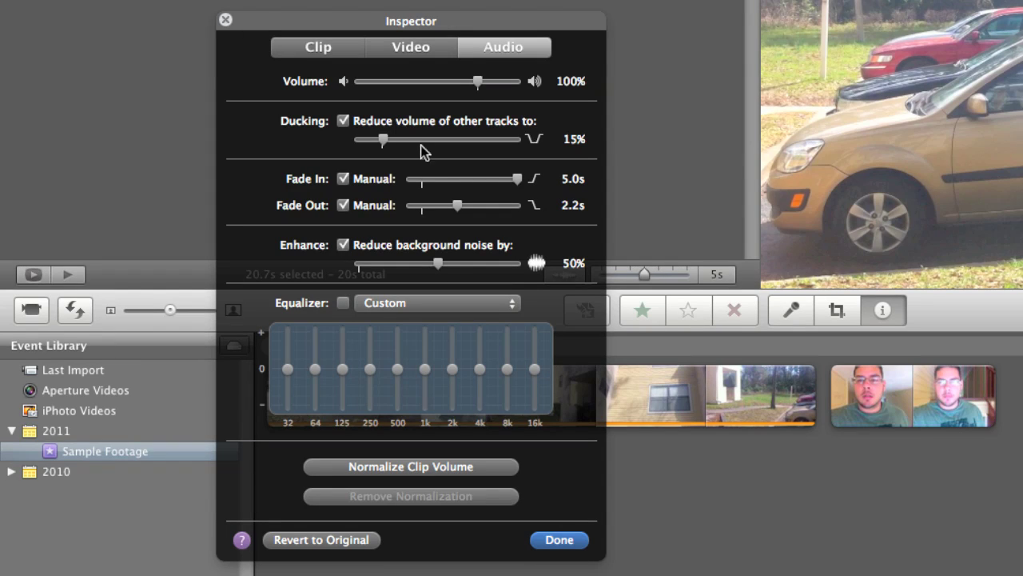
drag(475, 185, 350, 210)
drag(456, 207, 393, 215)
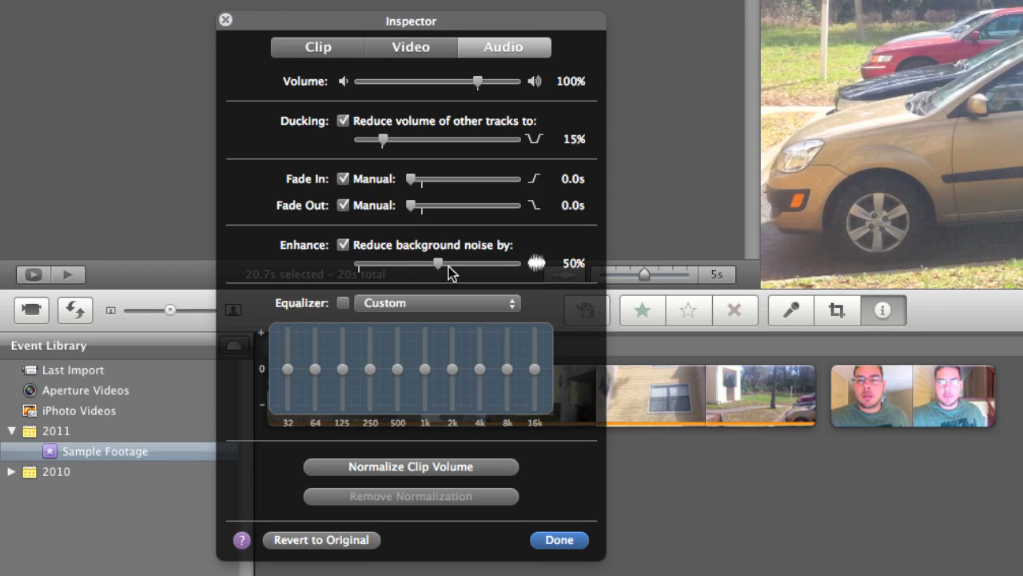
drag(448, 267, 542, 261)
key(space)
Keep the Custom equalizer preset, boosting the 250 band and lowering the 500 and 2k bands.
click(378, 308)
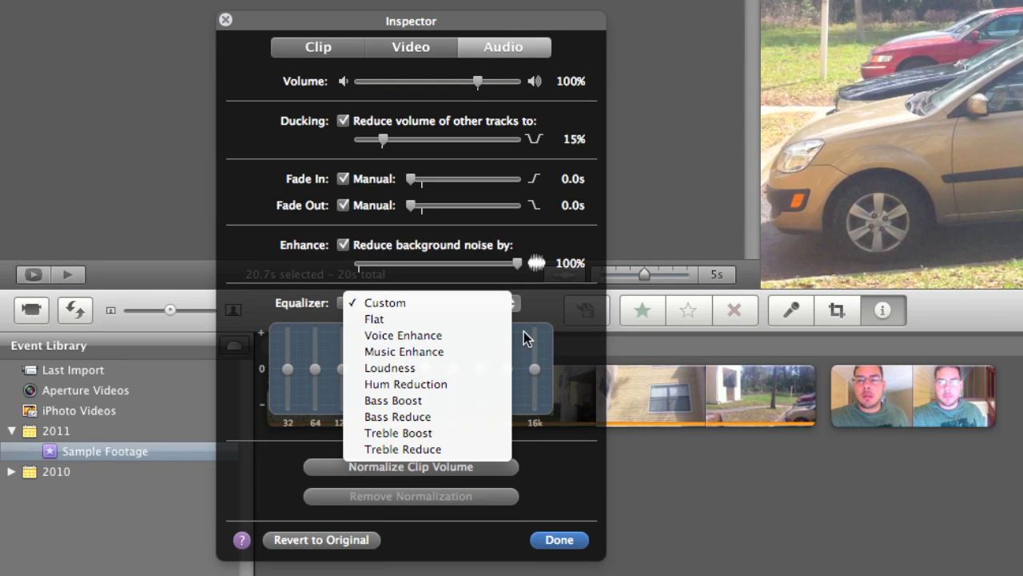
click(560, 315)
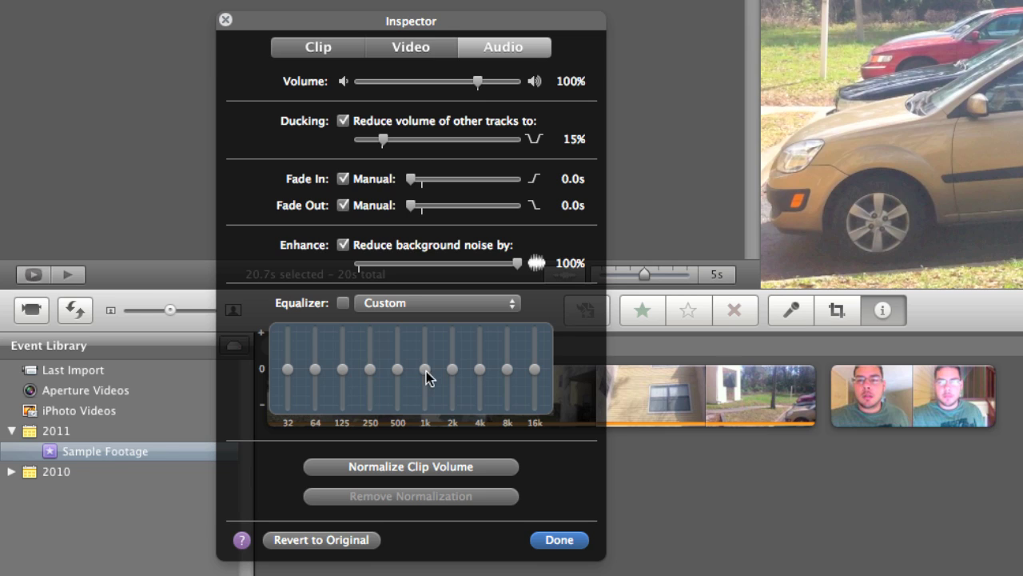
drag(372, 373, 371, 344)
drag(452, 368, 452, 385)
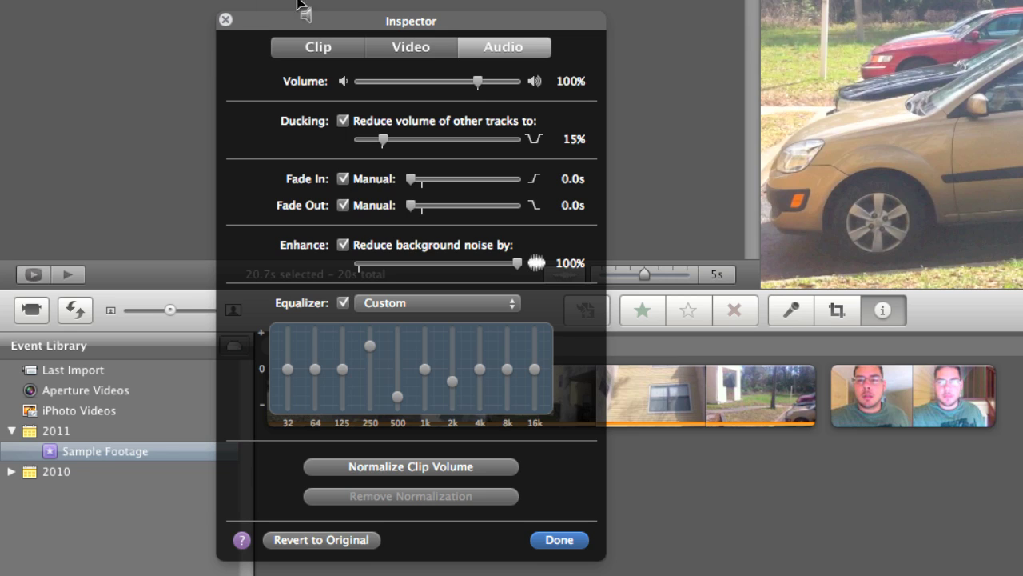
Revert the clip's audio to original and close the Inspector with Done.
click(329, 541)
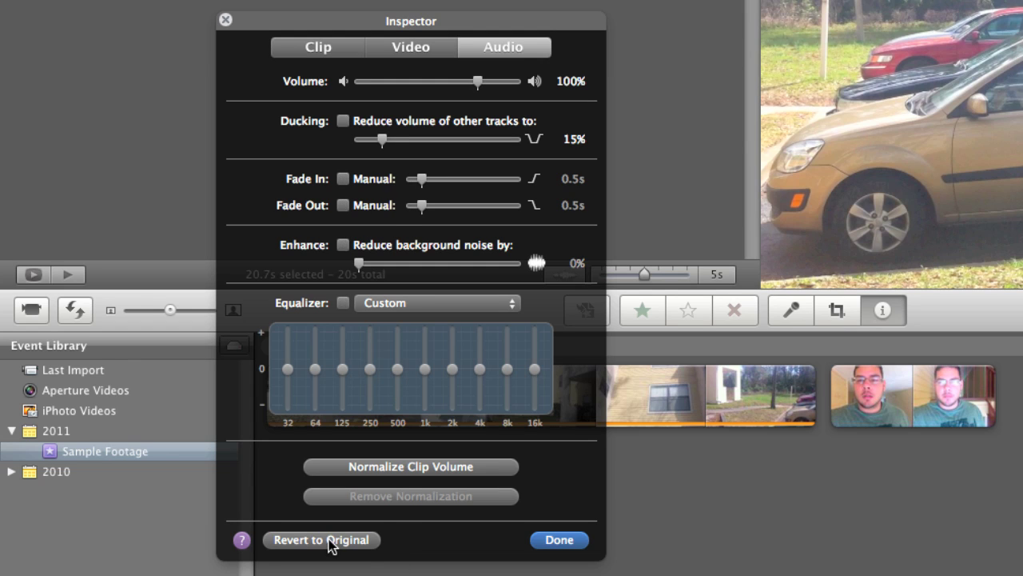
click(560, 541)
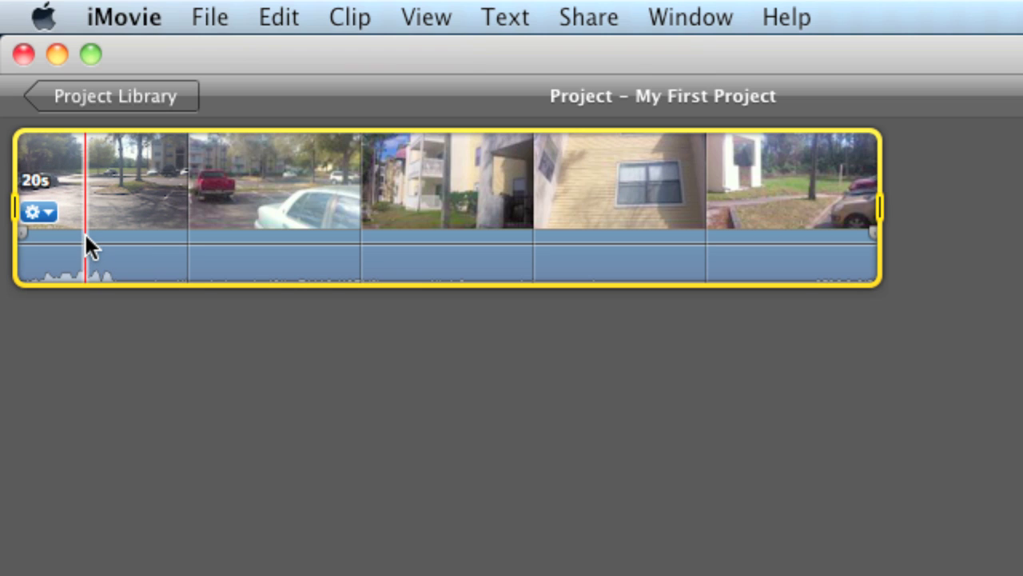
Select a short yellow range on the audio waveform near the first clip's start.
drag(88, 235, 170, 247)
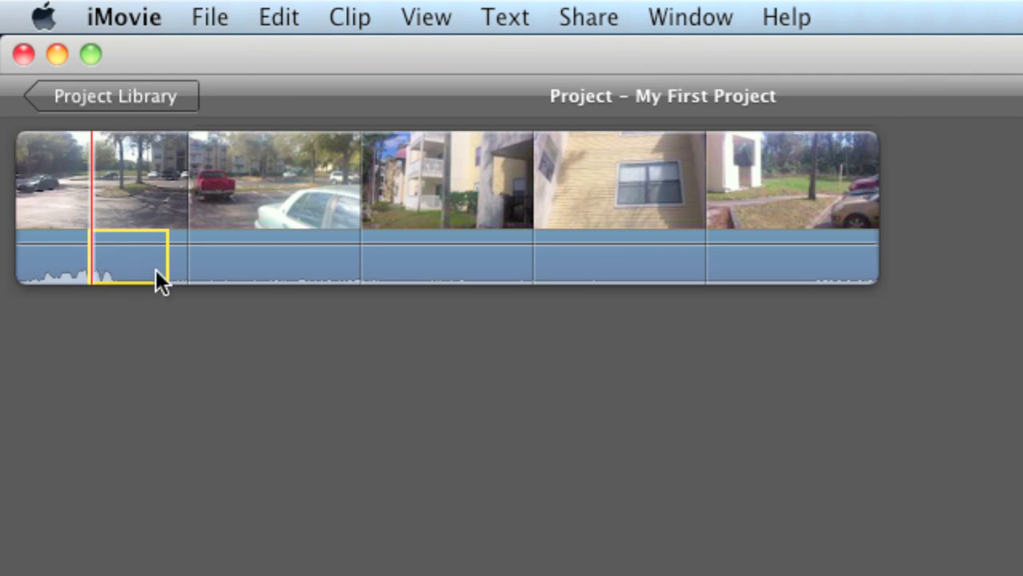
mouse_move(89, 240)
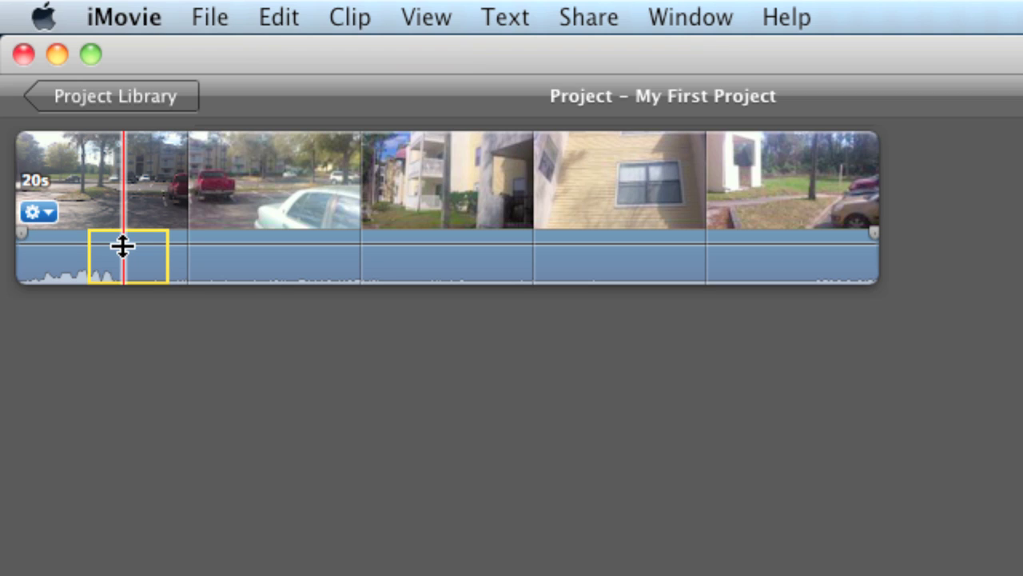
Drag the selected range's volume line down to 12%, then play and stop to check it.
drag(122, 245, 122, 262)
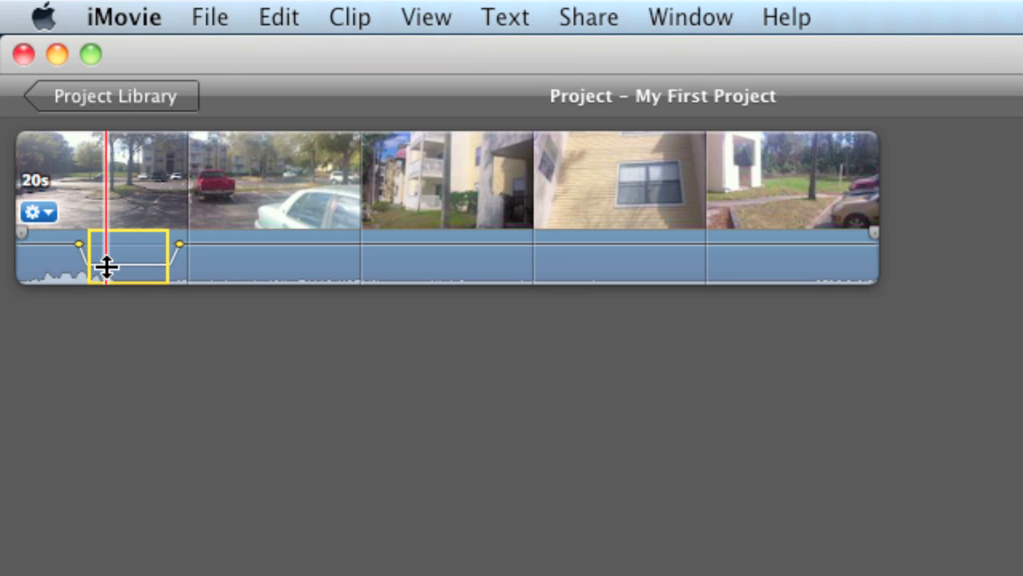
drag(106, 267, 107, 230)
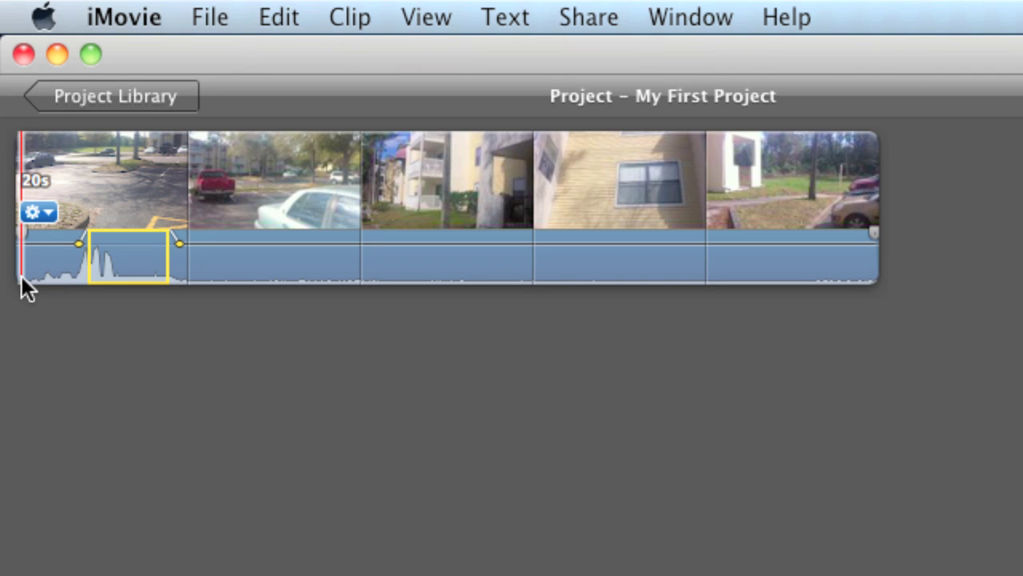
key(space)
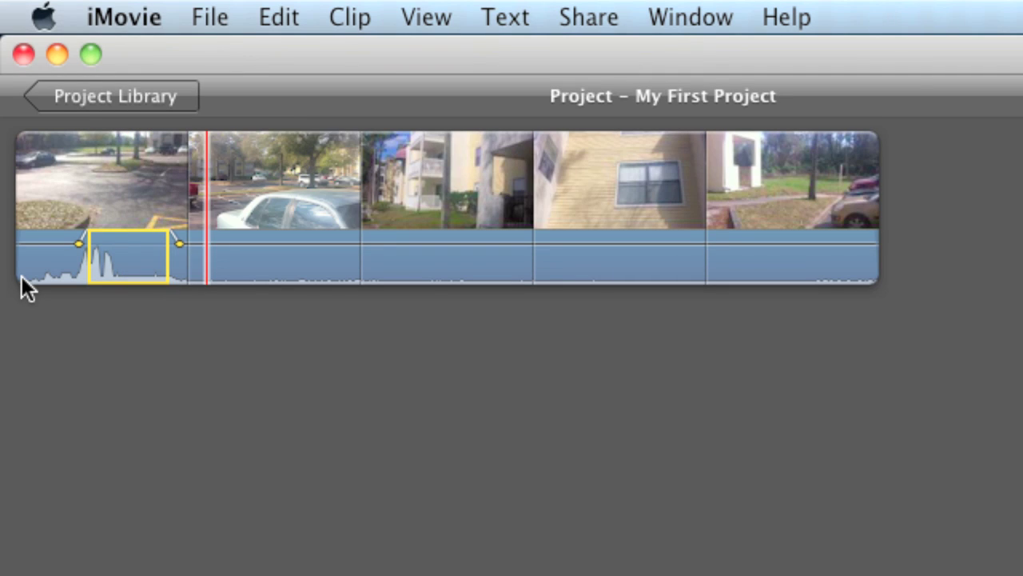
key(space)
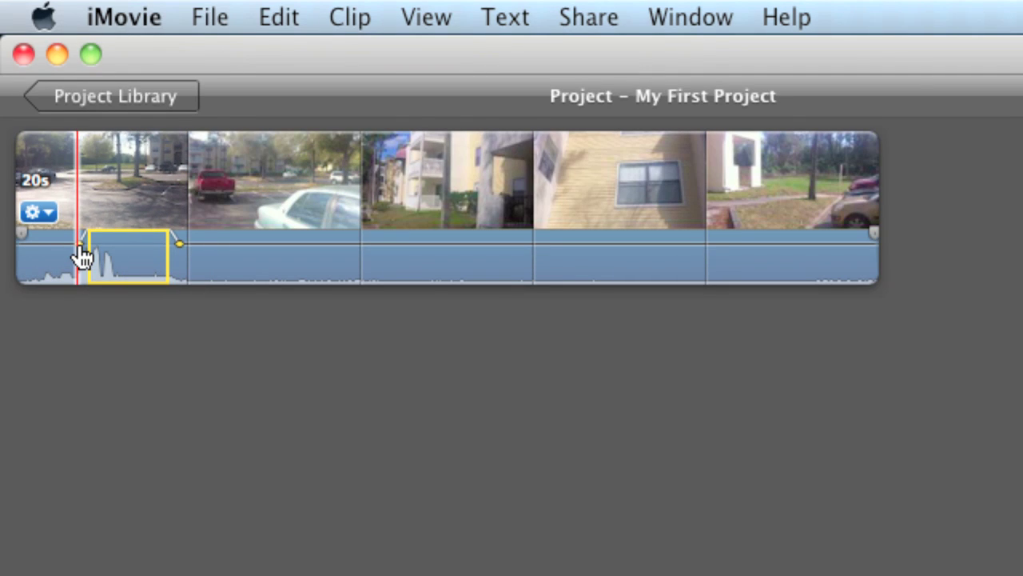
Lengthen the fade ramps, then select the second/third clip boundary and drop its volume to 0%.
drag(82, 255, 56, 262)
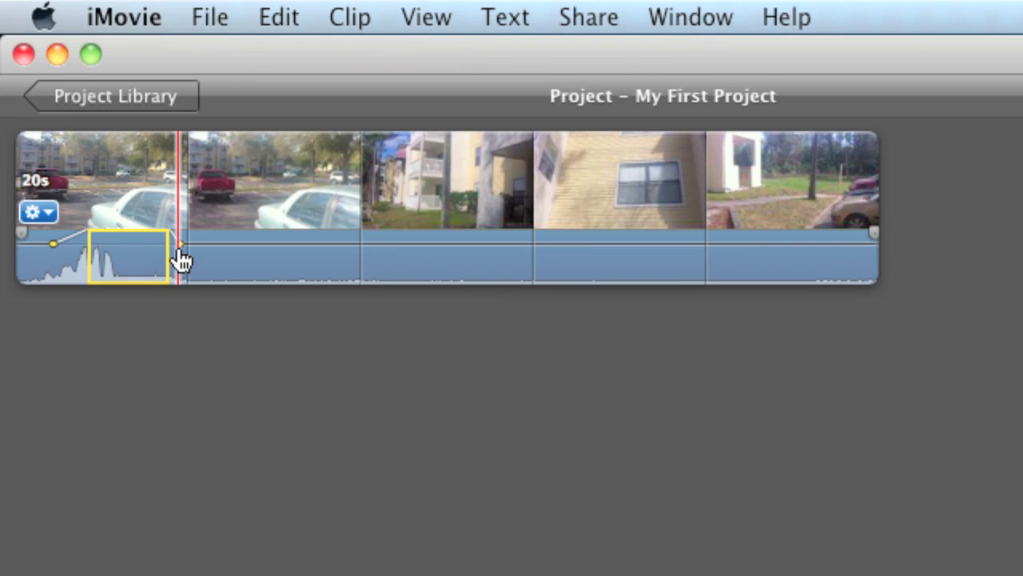
drag(202, 259, 893, 259)
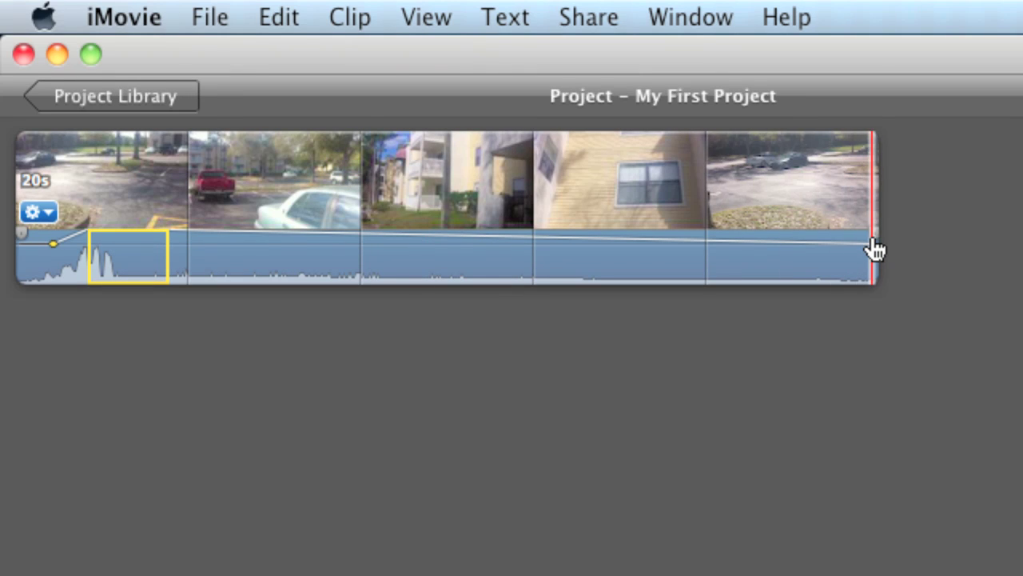
drag(879, 251, 882, 246)
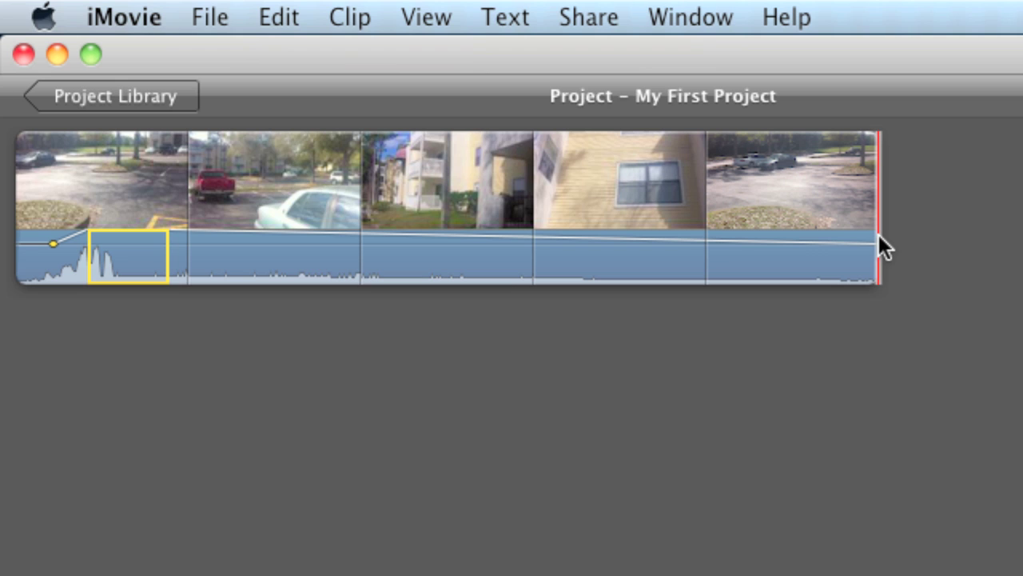
drag(878, 234, 864, 247)
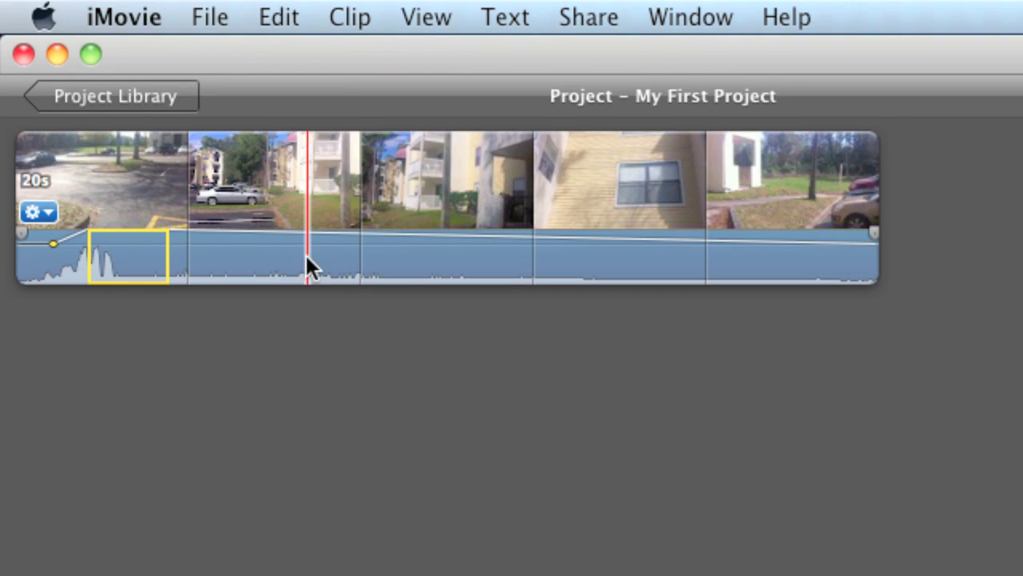
drag(309, 256, 404, 260)
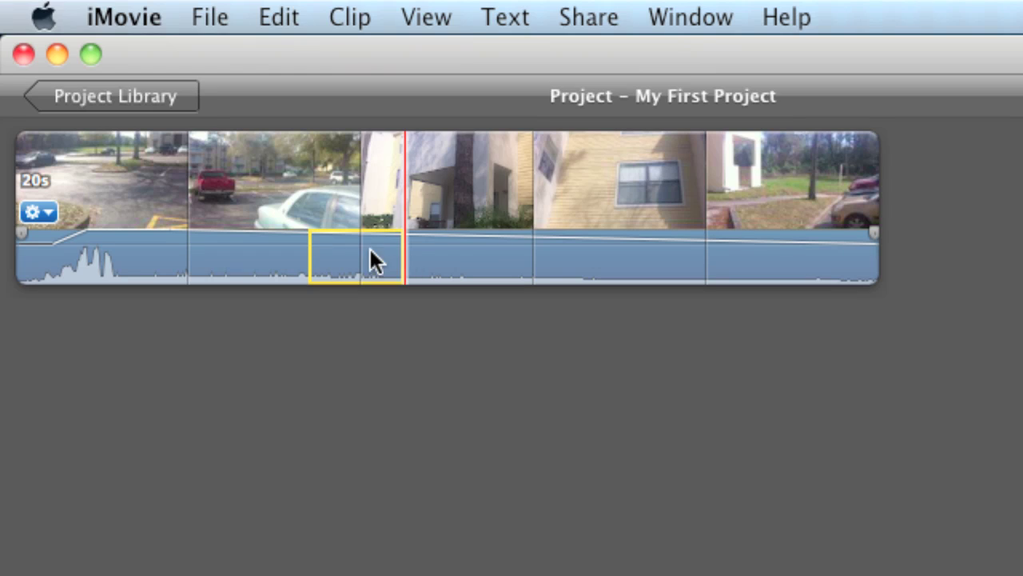
drag(356, 234, 357, 283)
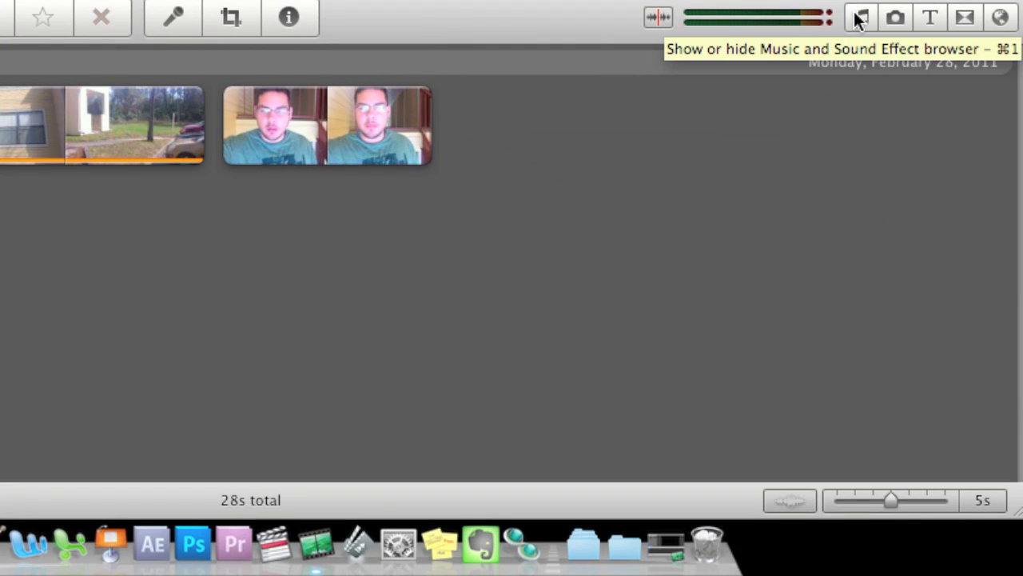
Browse the music library's iTunes songs and select 'Cash Money Is An Army'.
click(858, 17)
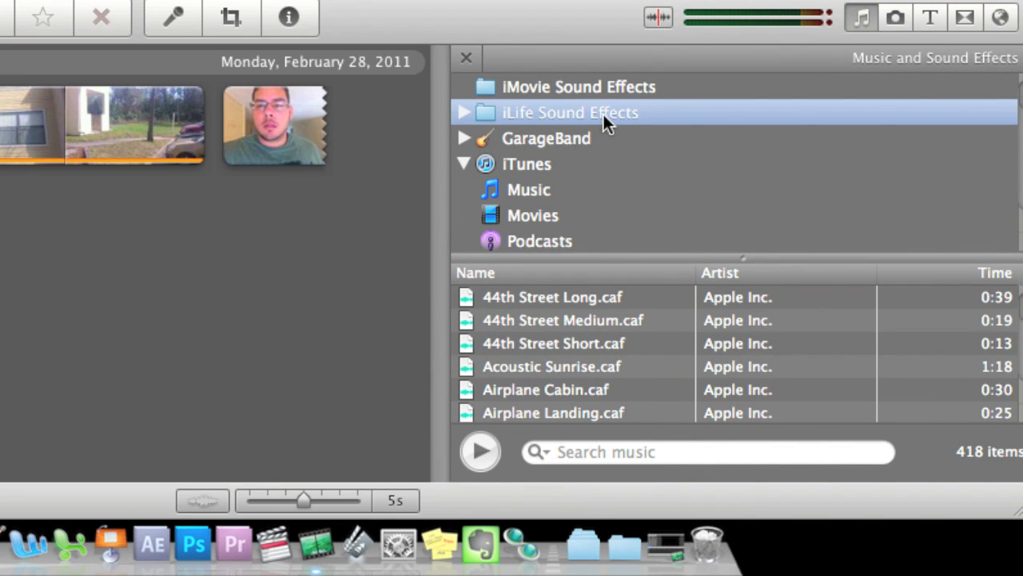
click(523, 137)
click(523, 137)
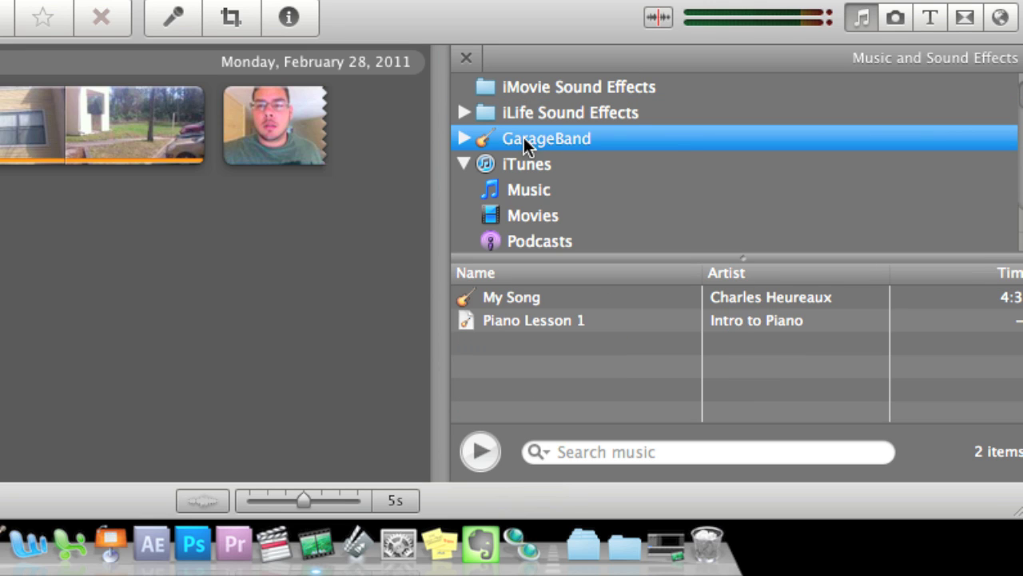
click(523, 163)
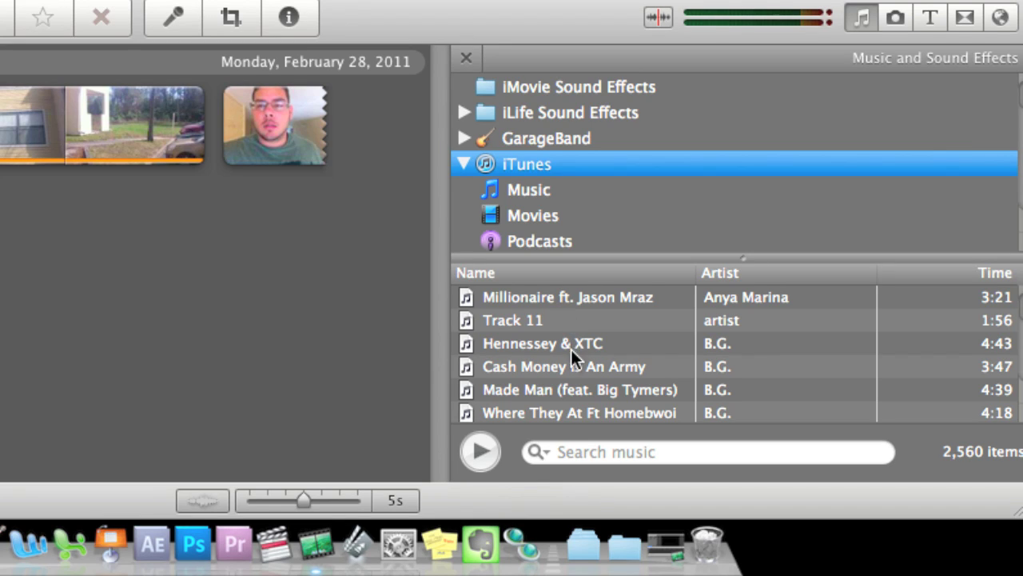
click(514, 371)
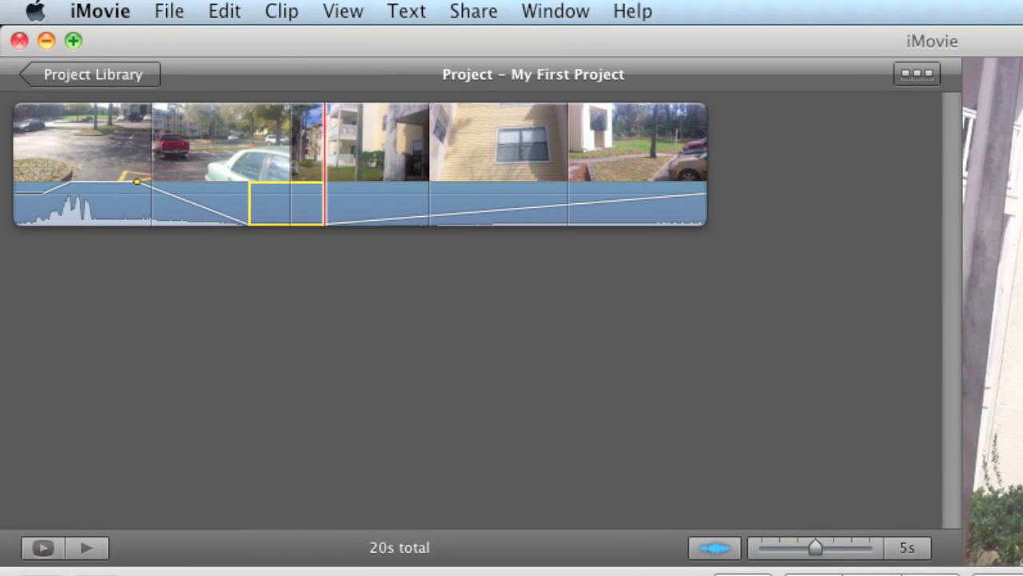
Place a 10s clip of '03 Cash Money Is An Army' beneath the second half of the video.
drag(676, 438, 561, 361)
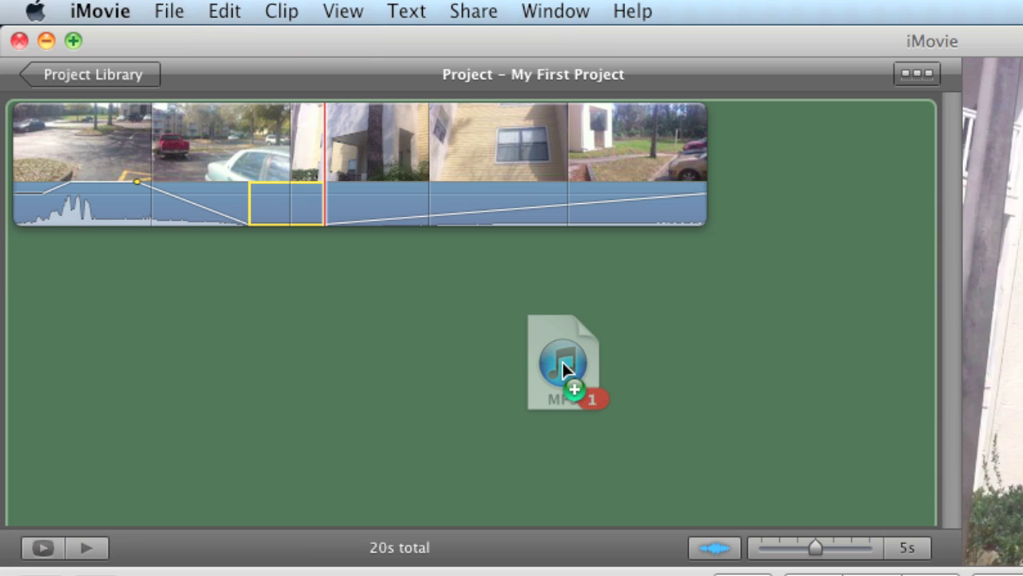
drag(562, 360, 369, 147)
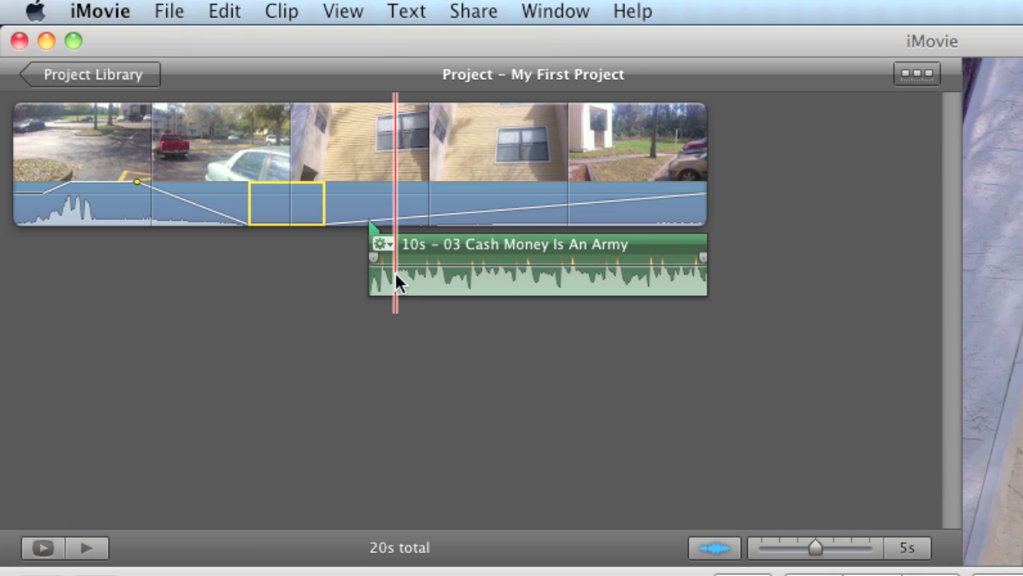
Lower the background song's volume line to about 13% and play the project to hear the mix.
drag(396, 266, 370, 286)
key(space)
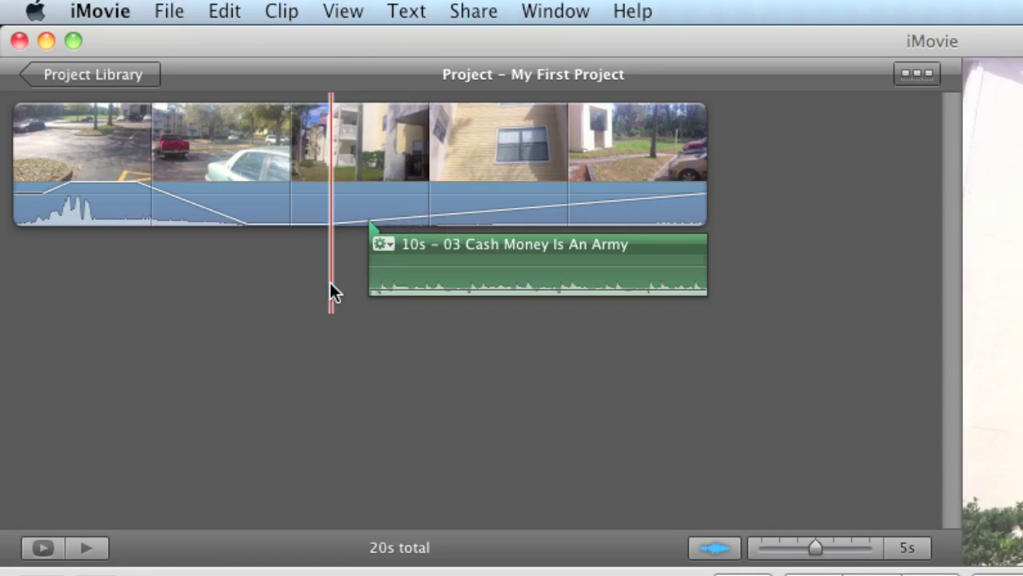